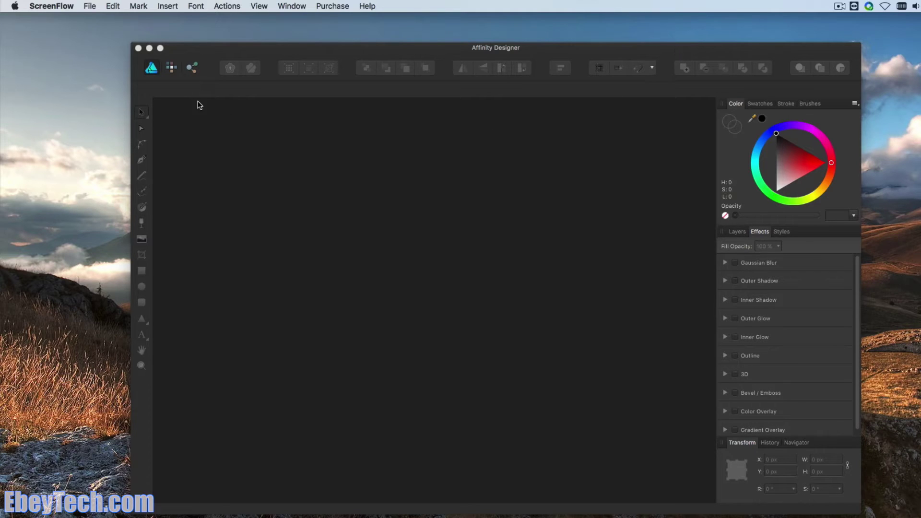
- Dismiss the ScreenFlow menu and bring the empty Affinity Designer workspace to the front
click(89, 6)
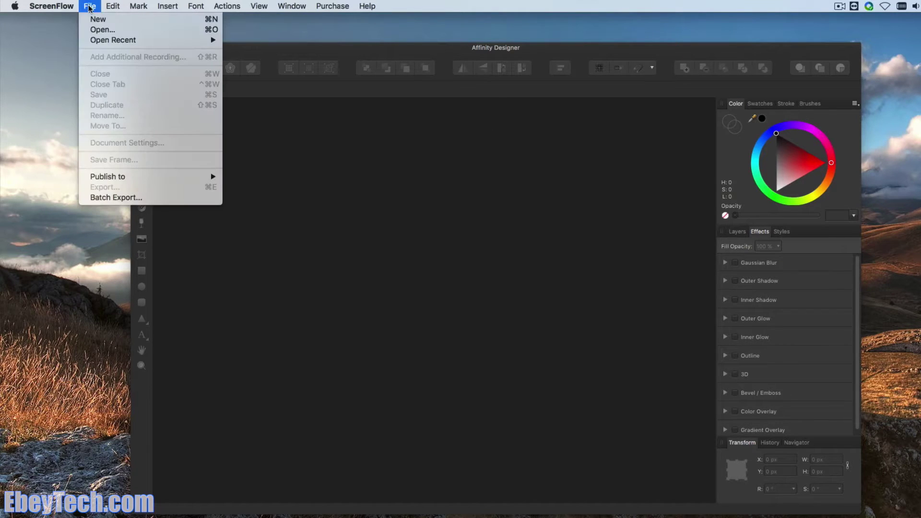
click(309, 51)
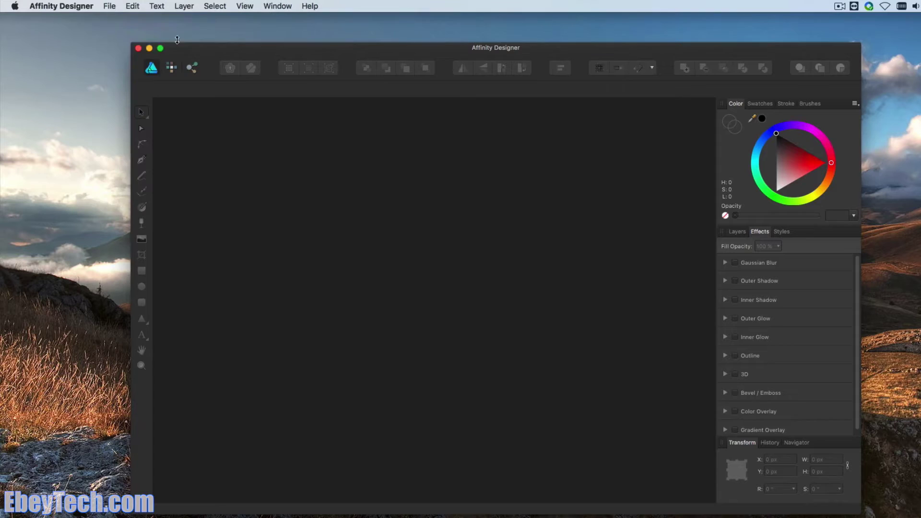
- Create a new Web document using the WXGA 1280 × 800 px preset with a transparent background
click(109, 6)
click(115, 17)
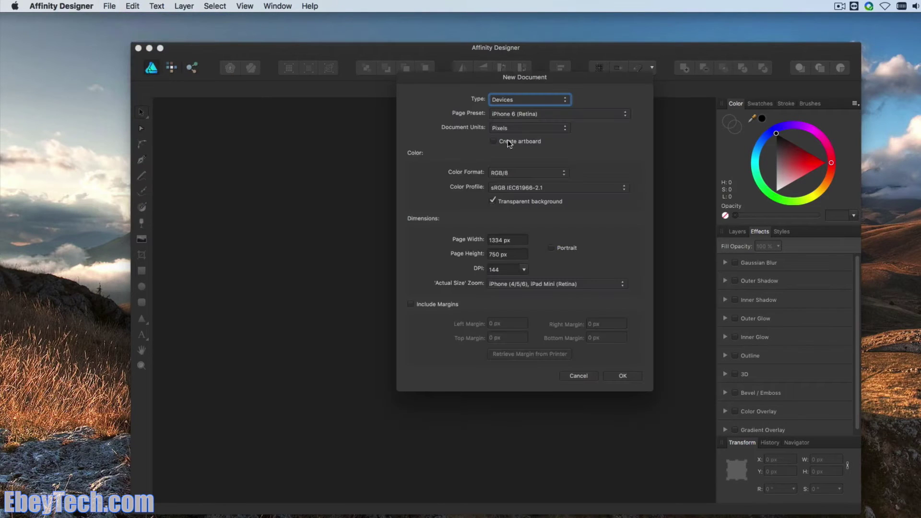
click(511, 100)
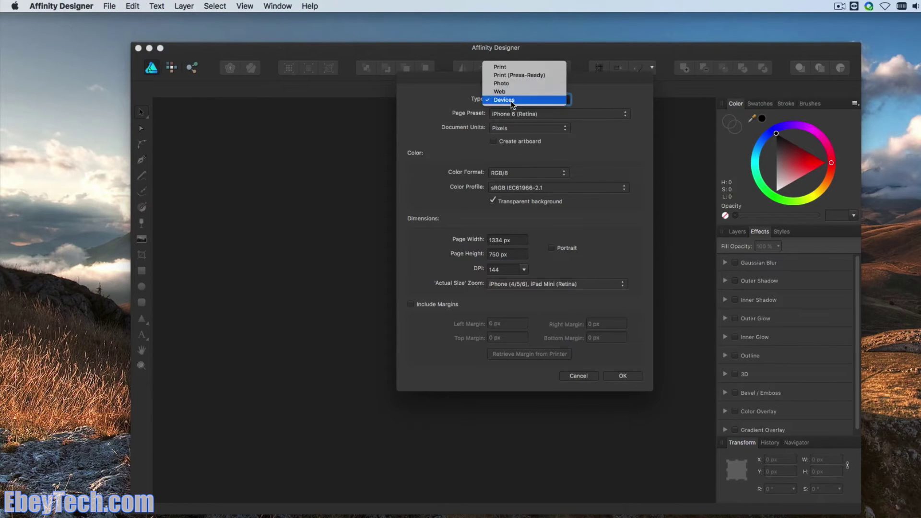
click(509, 89)
click(512, 114)
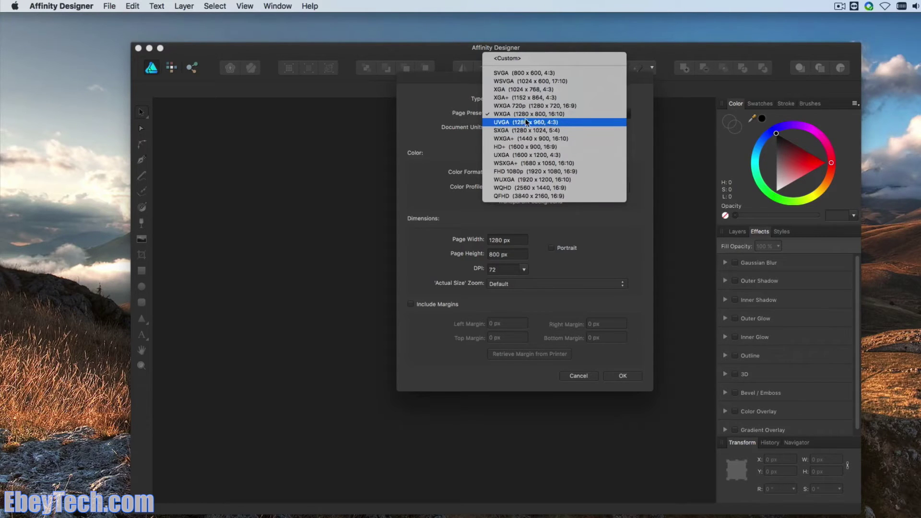
click(525, 117)
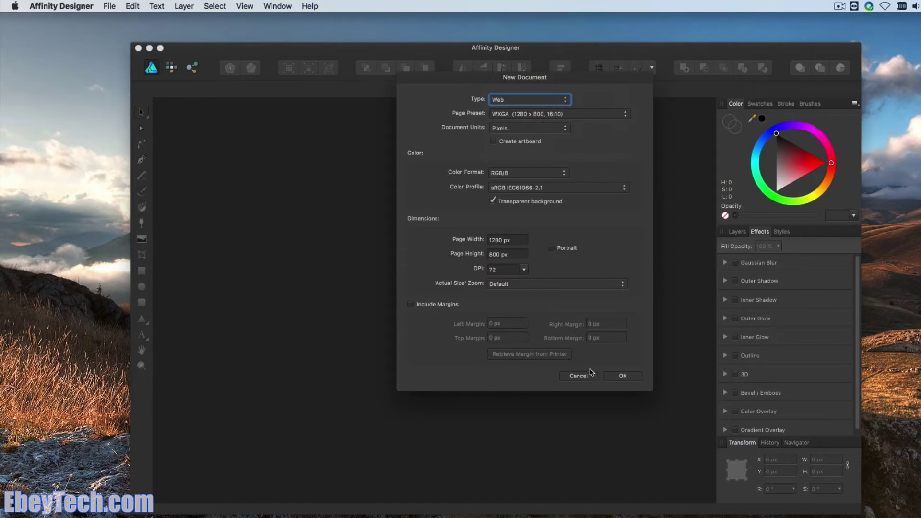
click(619, 377)
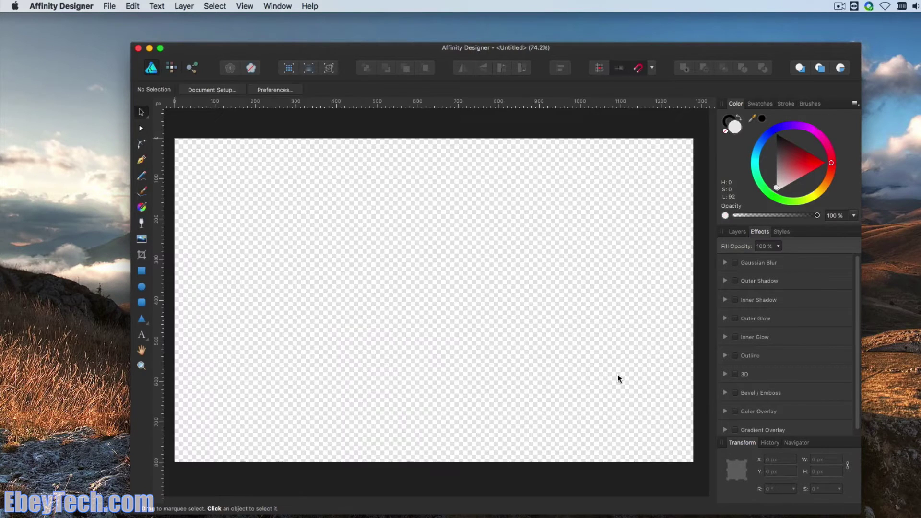
- Draw a light-grey 913.3 × 589.9 px rectangle covering most of the page
click(142, 273)
mouse_move(260, 180)
mouse_down()
mouse_move(532, 343)
mouse_move(631, 420)
mouse_up()
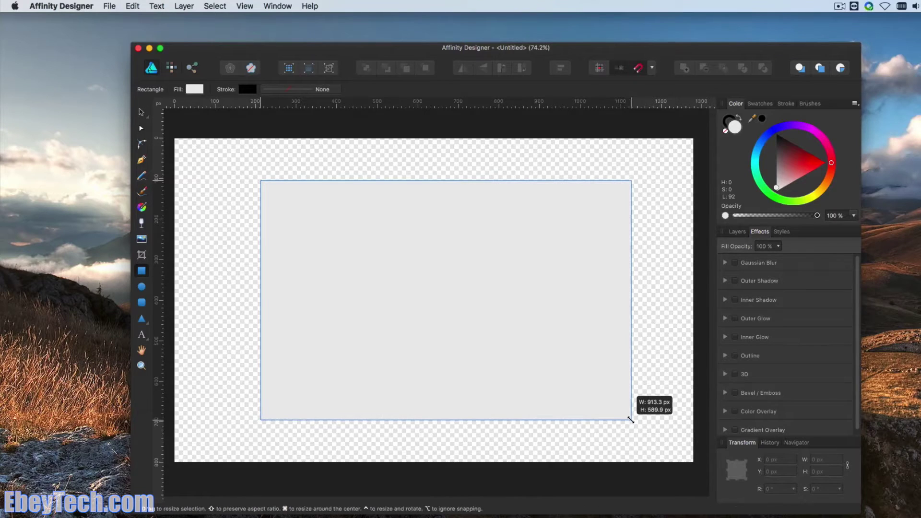
click(142, 112)
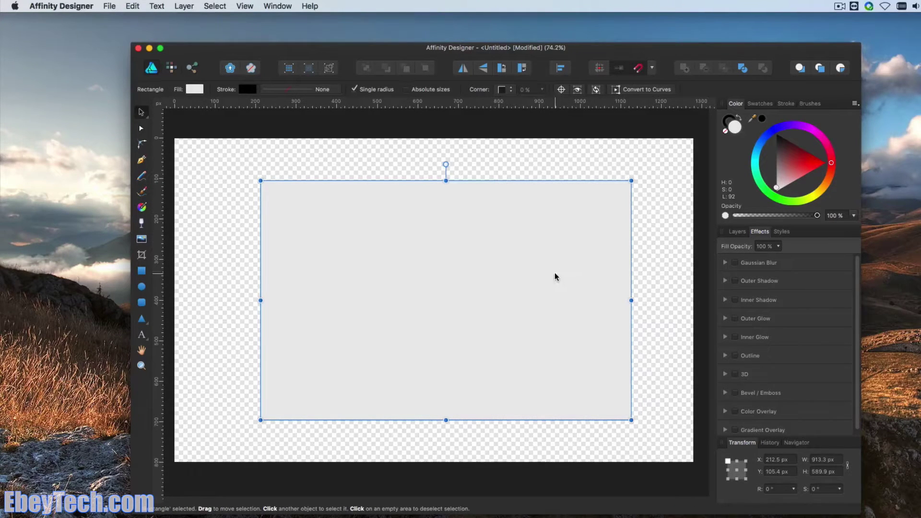
- Convert the rectangle to a text path and type 'EbeyTech.com' along it at 36 pt
click(185, 6)
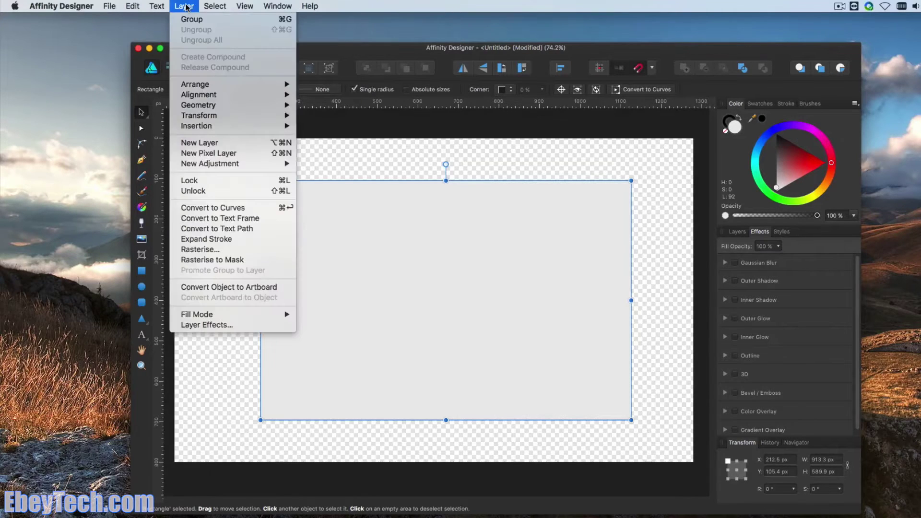
click(196, 229)
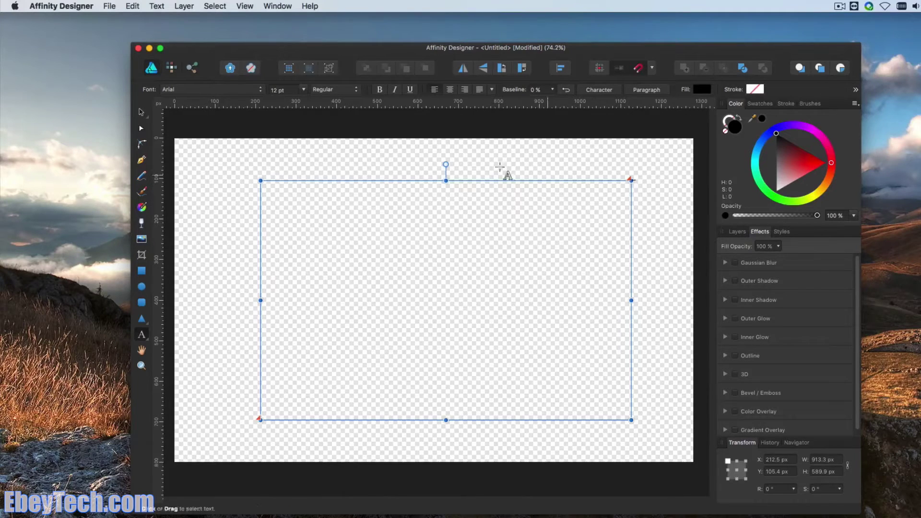
click(303, 90)
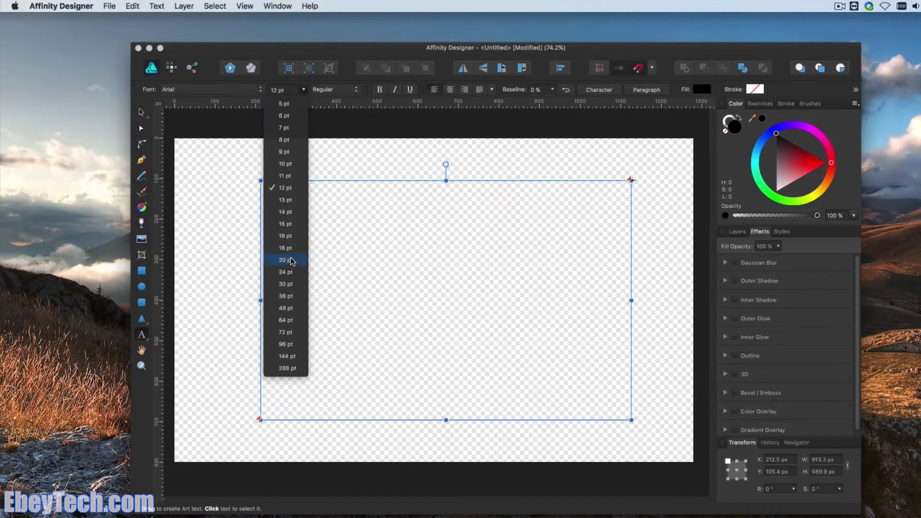
click(287, 296)
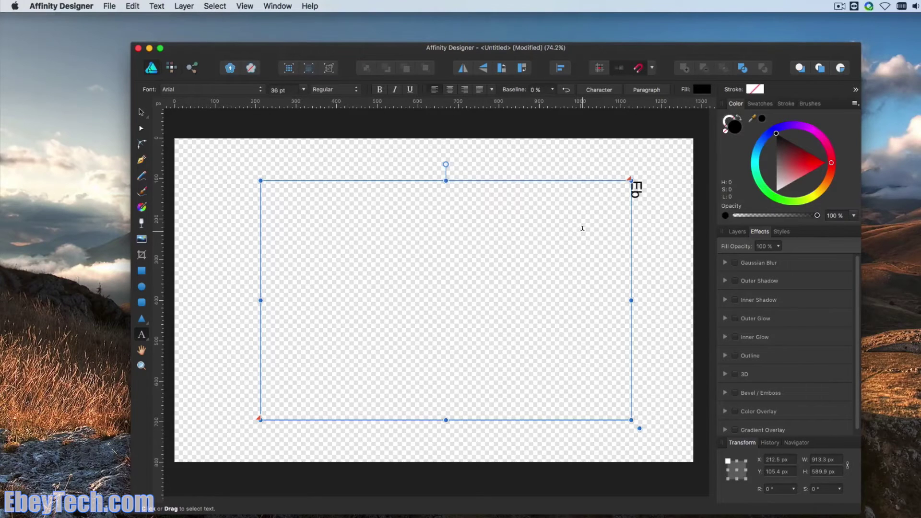
text(eyTech.com)
- Paste repeated 'EbeyTech.com' copies until the text wraps the whole rectangle path
key(super+a)
key(super+c)
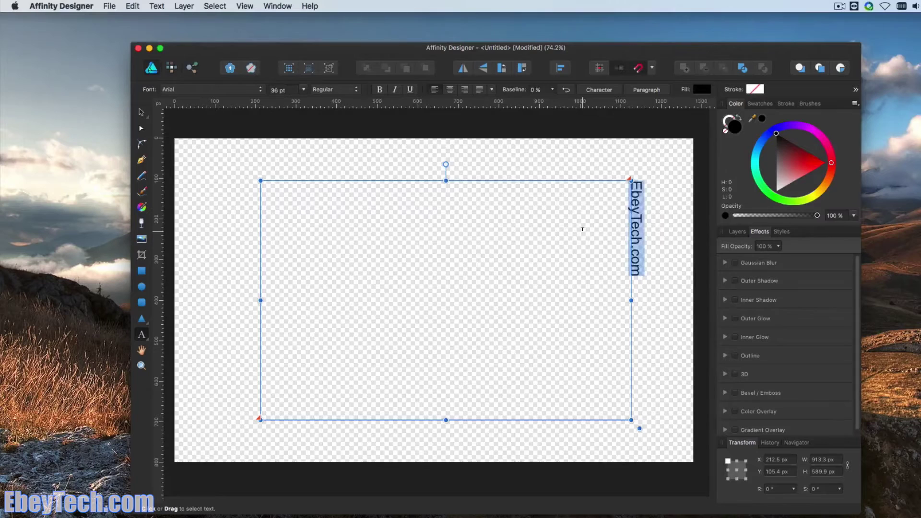
click(582, 228)
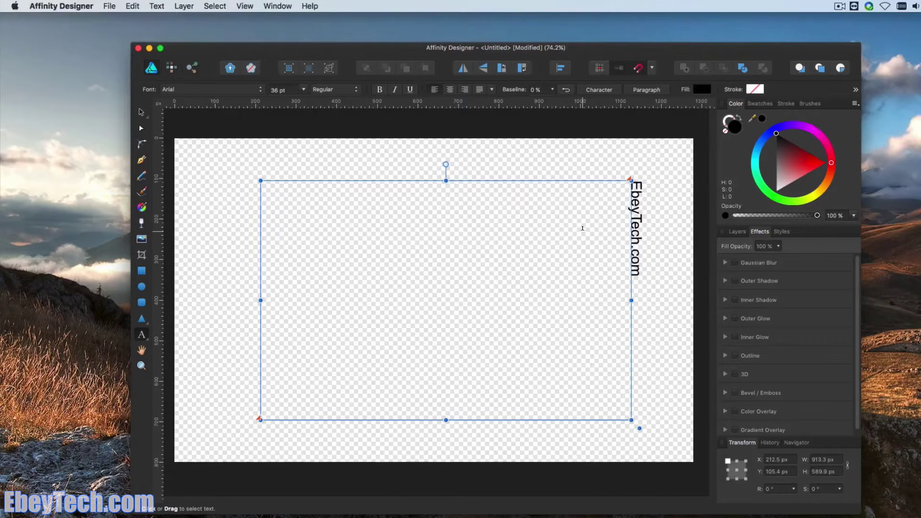
key(super+v)
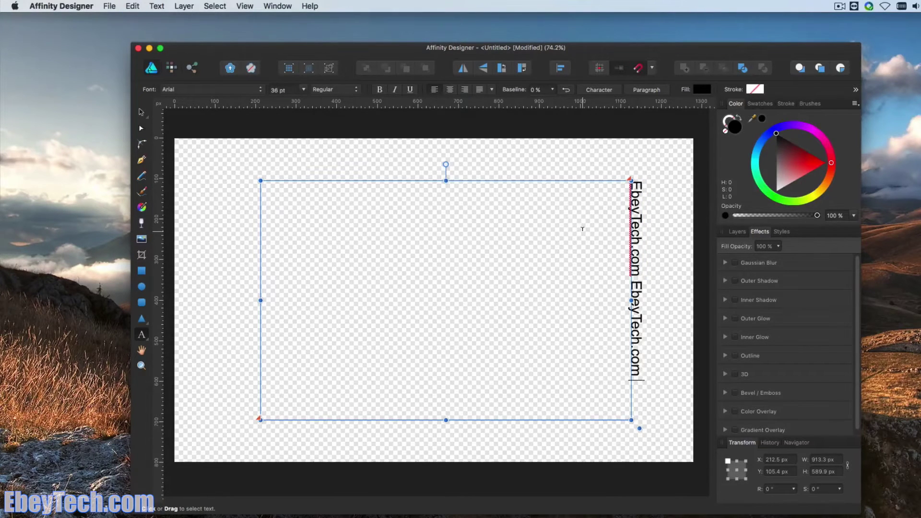
key(super+v)
key(super+v)
key(super+v)
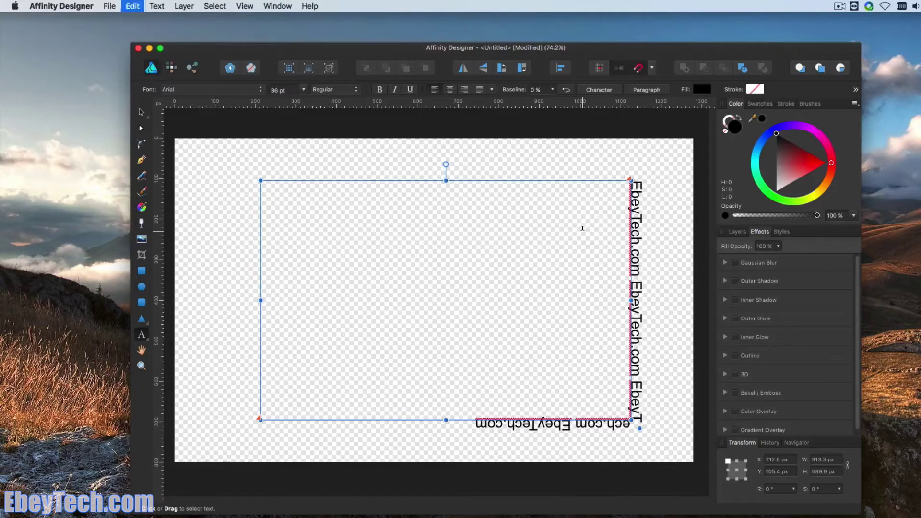
key(super+v)
key(super+v)
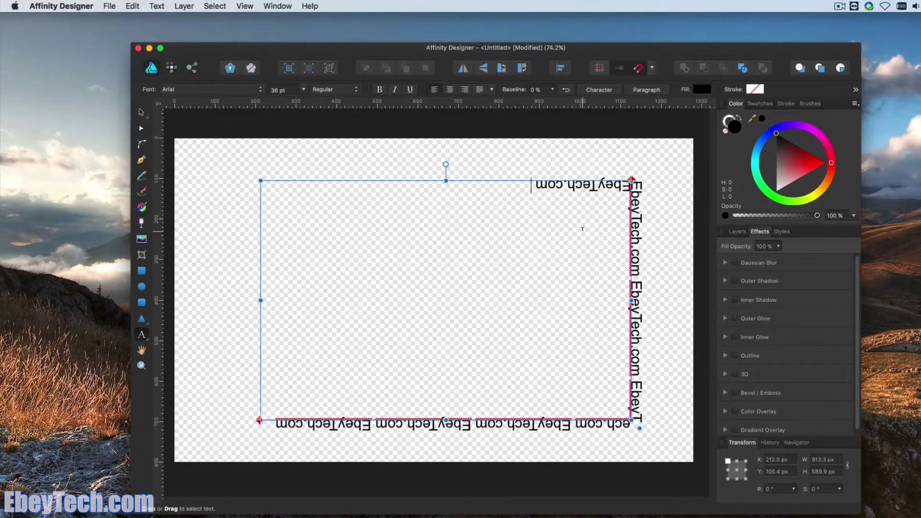
key(super+v)
key(super+v)
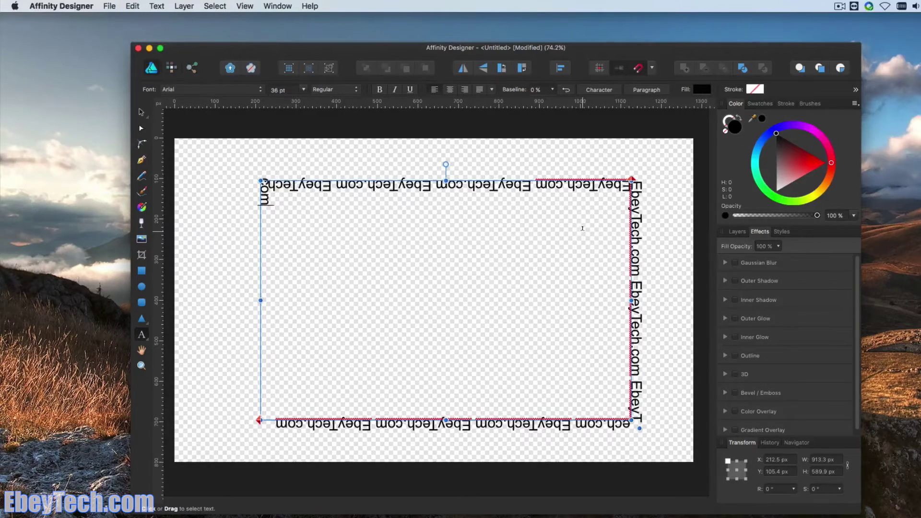
key(super+v)
key(super+v)
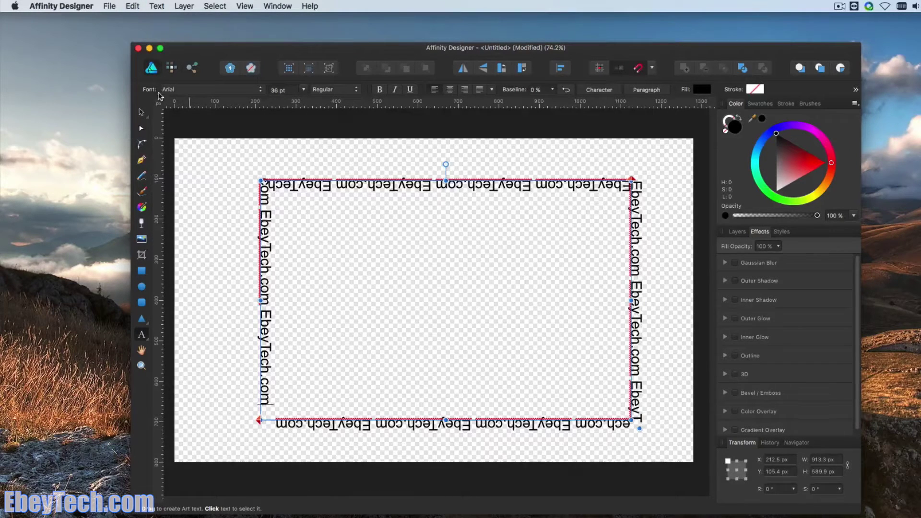
- Finish text editing and select the whole text path object
click(141, 112)
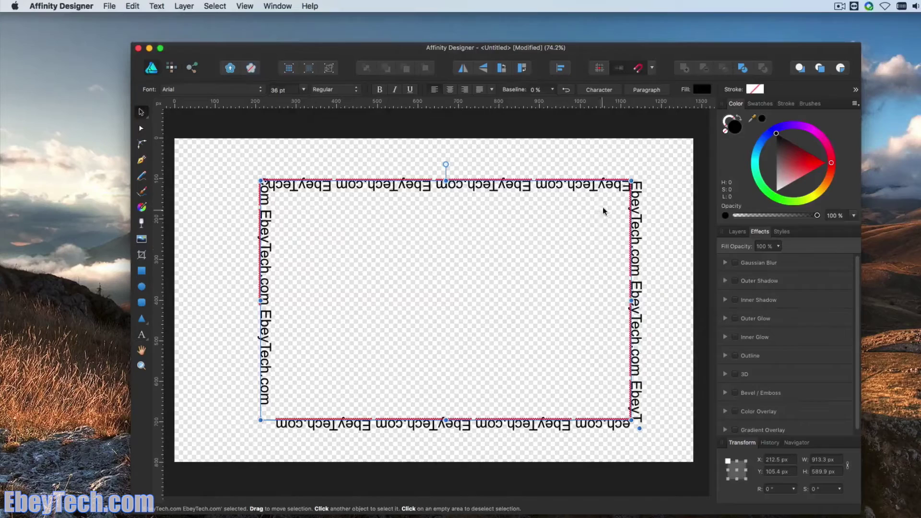
click(378, 157)
click(402, 192)
- Delete the text path, draw a 1062.9 × 626.6 px rectangle, and convert it to curves
key(Delete)
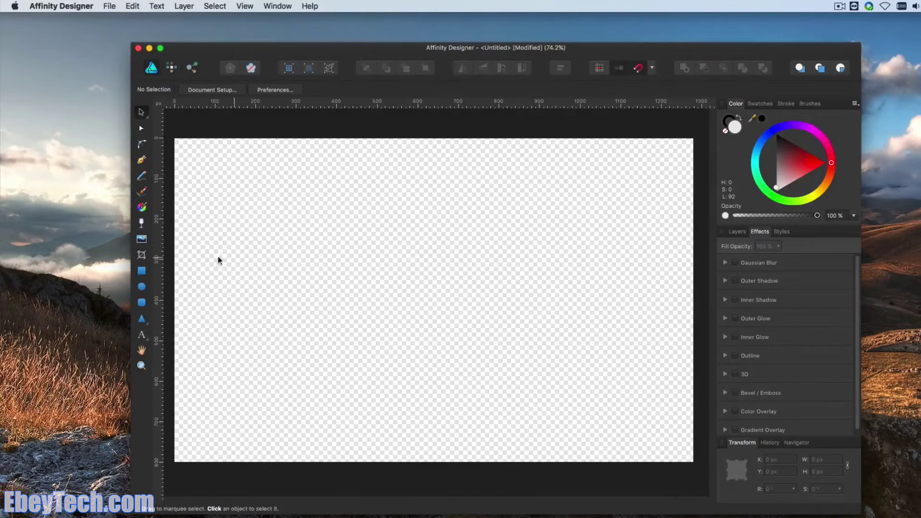
click(141, 270)
mouse_move(213, 174)
mouse_down()
mouse_move(565, 407)
mouse_move(643, 427)
mouse_up()
click(141, 113)
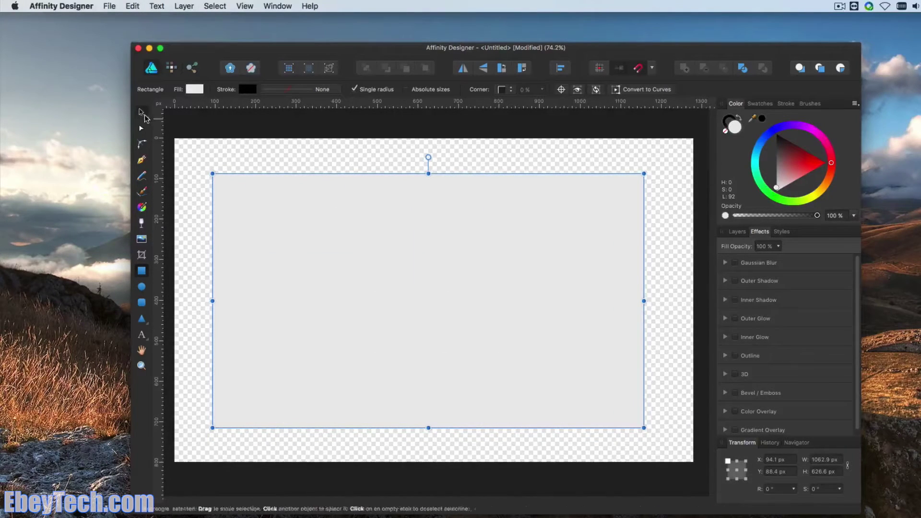
click(651, 91)
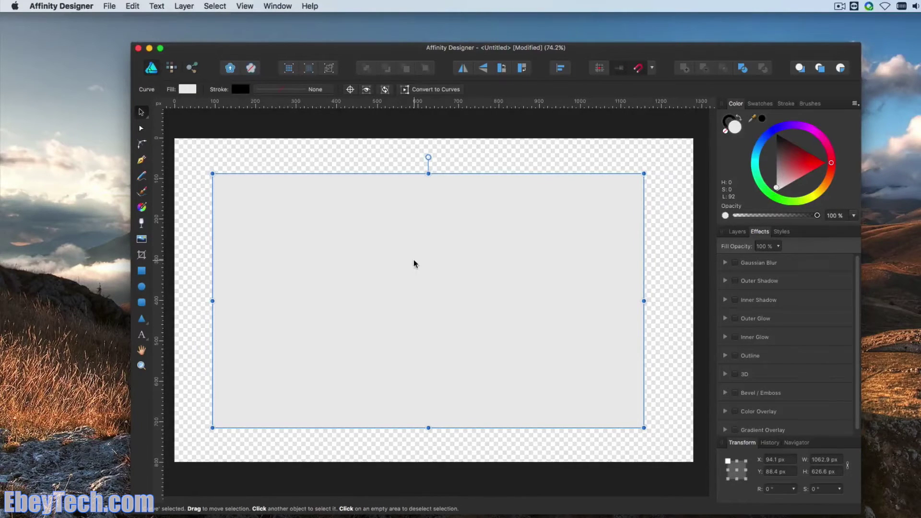
- Pull the curve's top edge down into a V and add two dragged corner nodes on its slopes
key(a)
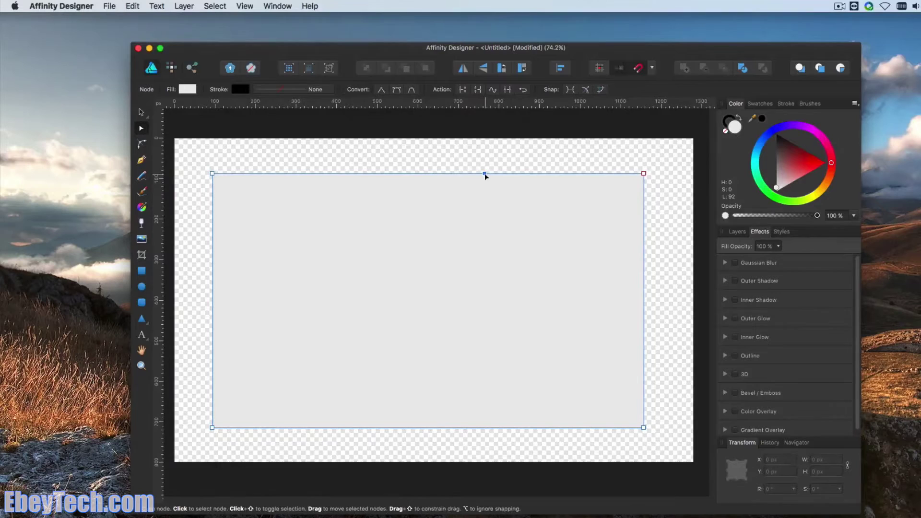
drag(483, 173, 435, 378)
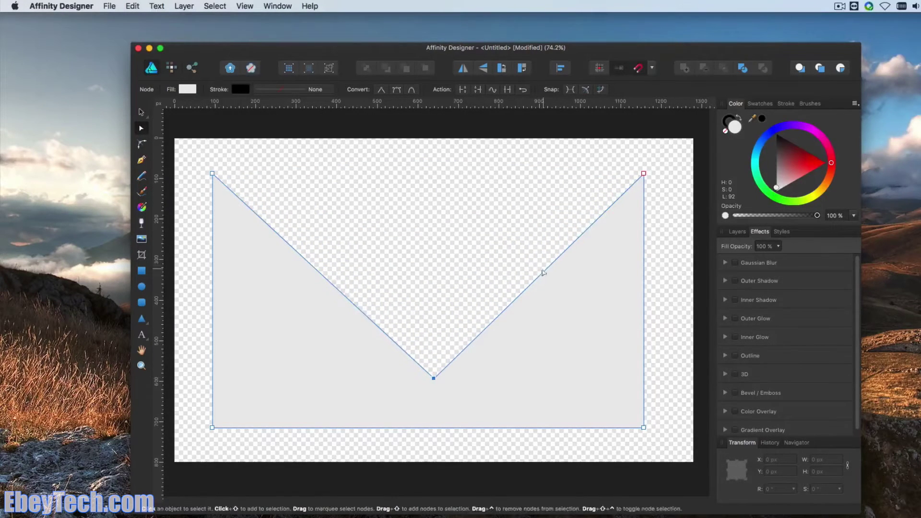
click(540, 275)
drag(540, 276, 563, 355)
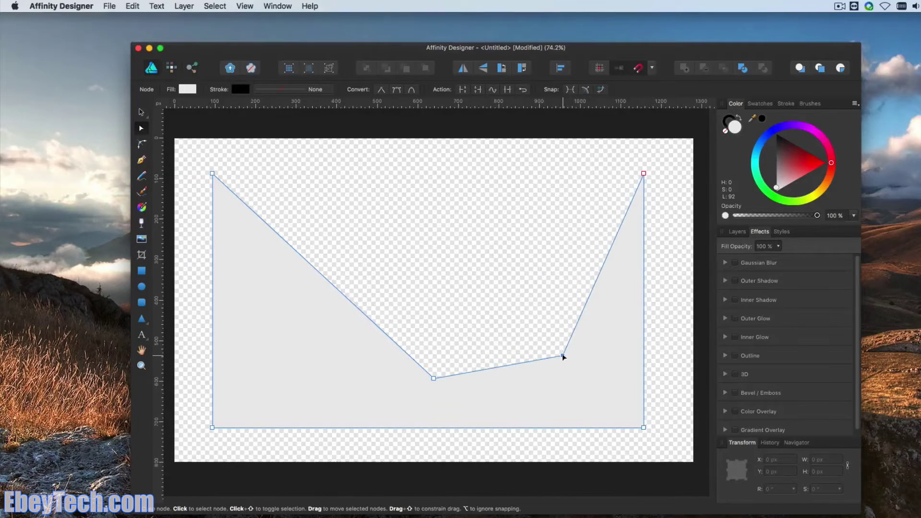
click(305, 261)
drag(305, 261, 295, 335)
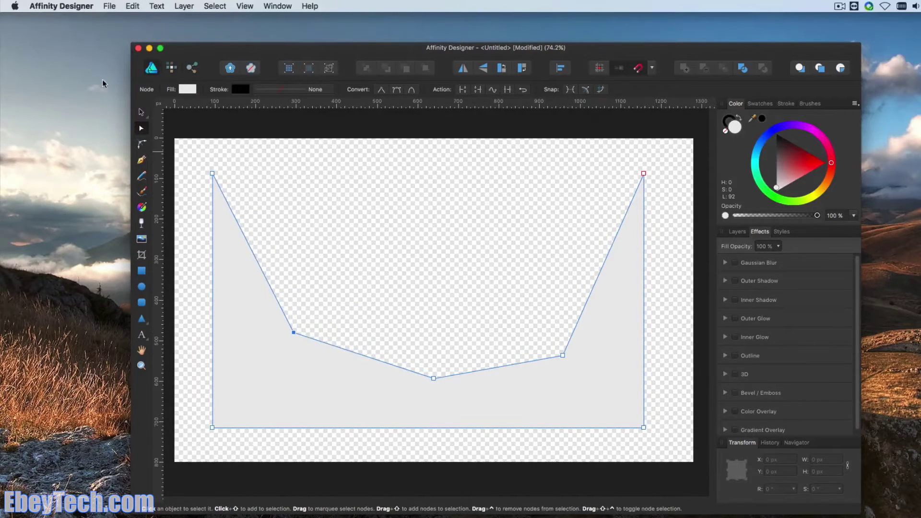
- Convert the reshaped curve into a text path
click(139, 112)
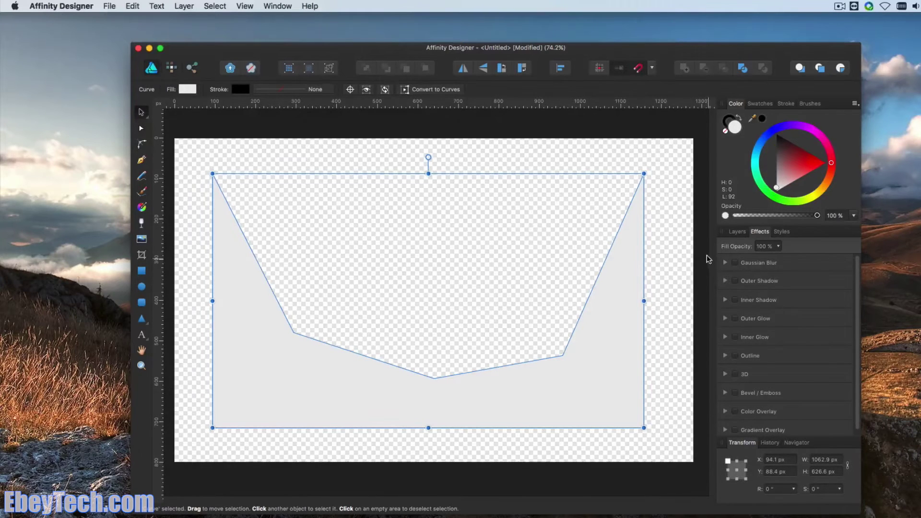
click(186, 6)
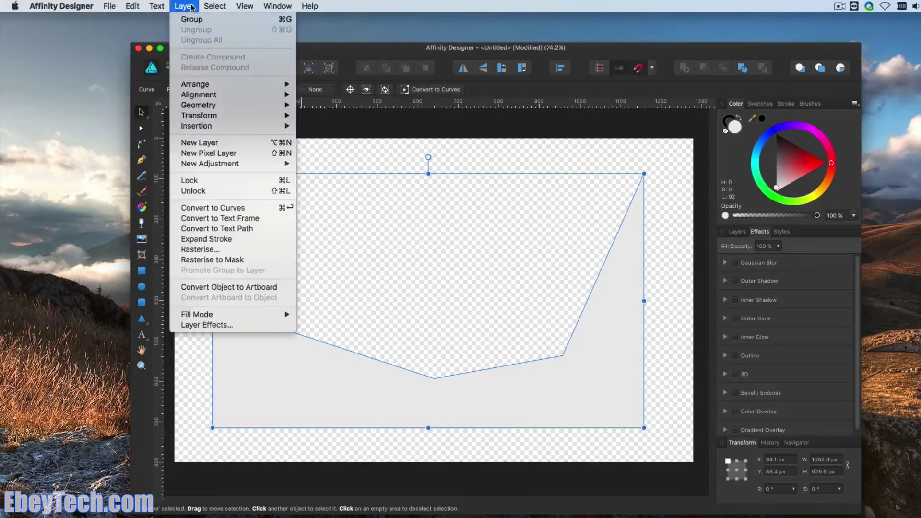
click(194, 229)
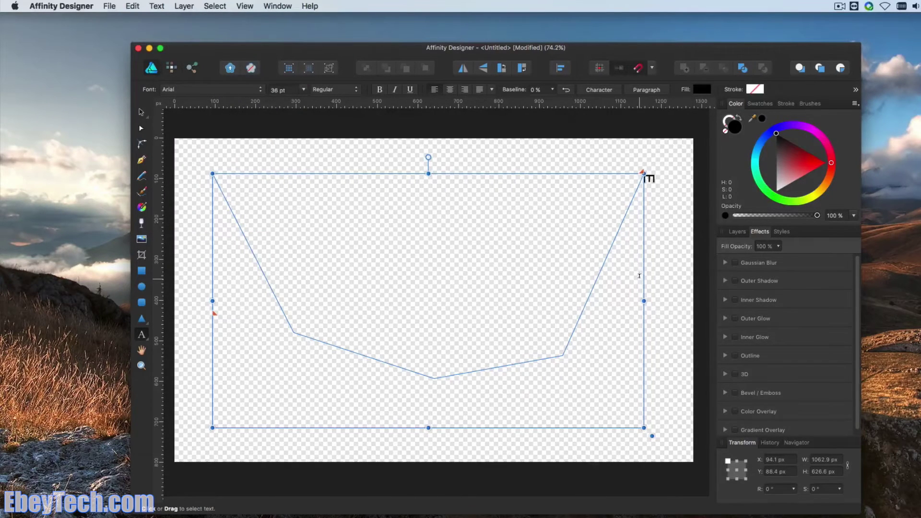
- Type 'EbeyTech.com' on the path, copy it, and paste six more copies around the outline
text(EbeyTech.com)
key(super+a)
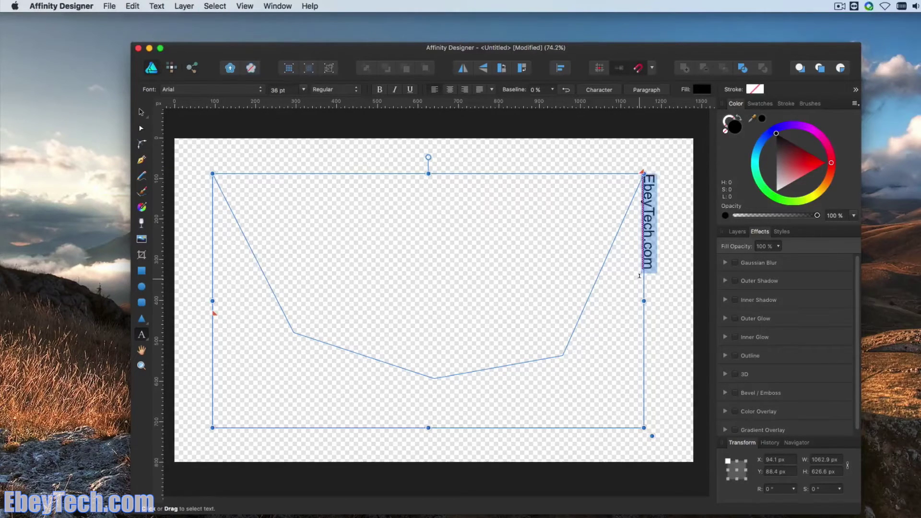
key(super+c)
key(Right)
key(super+v)
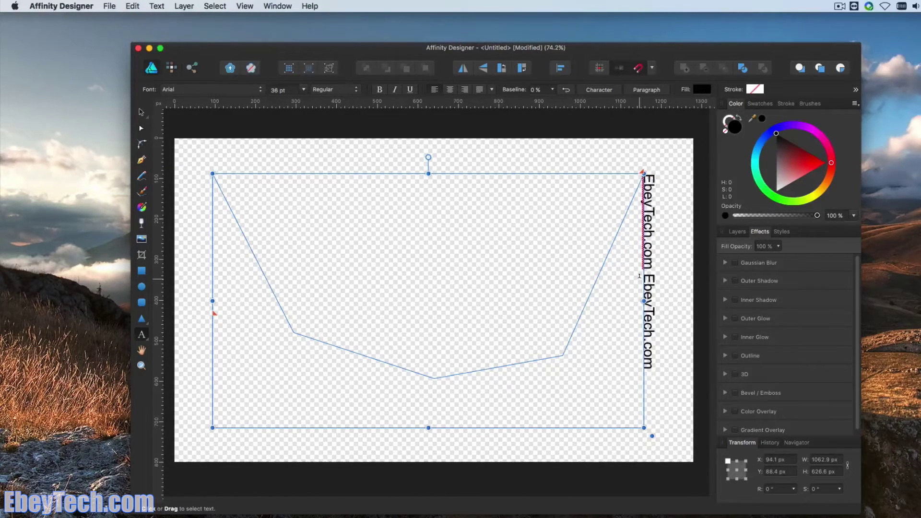
key(super+v)
key(super+v)
key(super+v)
key(super+v)
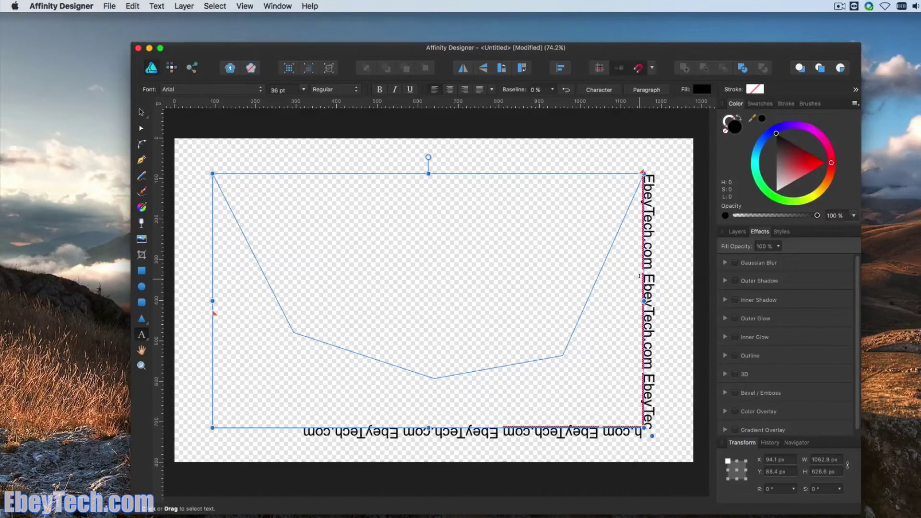
key(super+v)
key(super+v)
key(super+v)
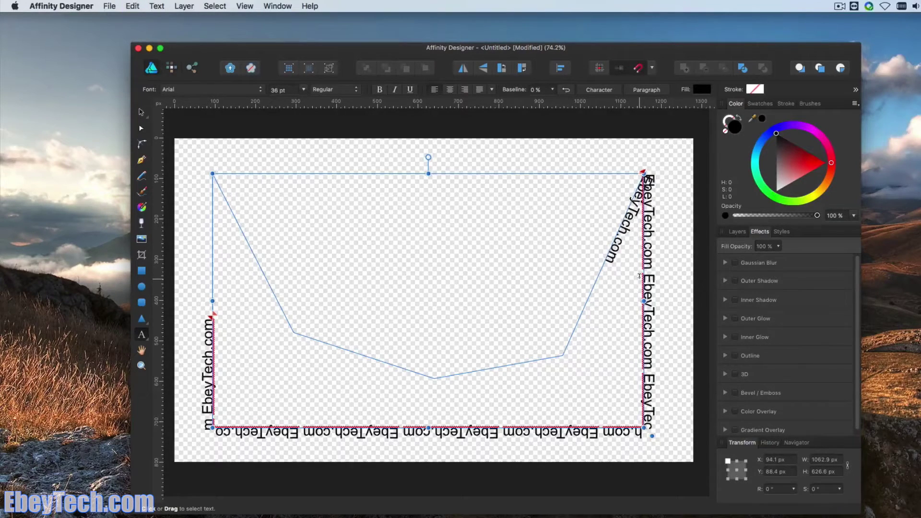
key(super+v)
key(super+v)
key(super+v)
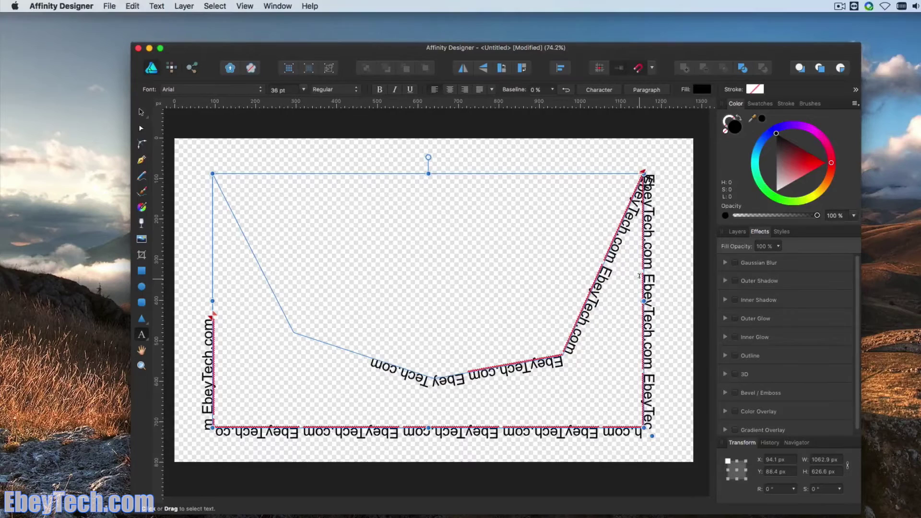
key(super+v)
key(super+v)
key(super+v)
key(super+v)
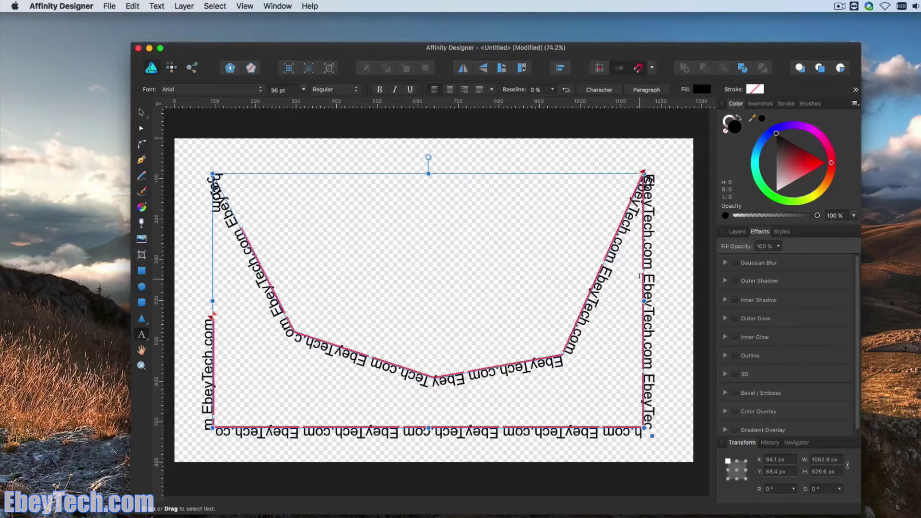
key(super+v)
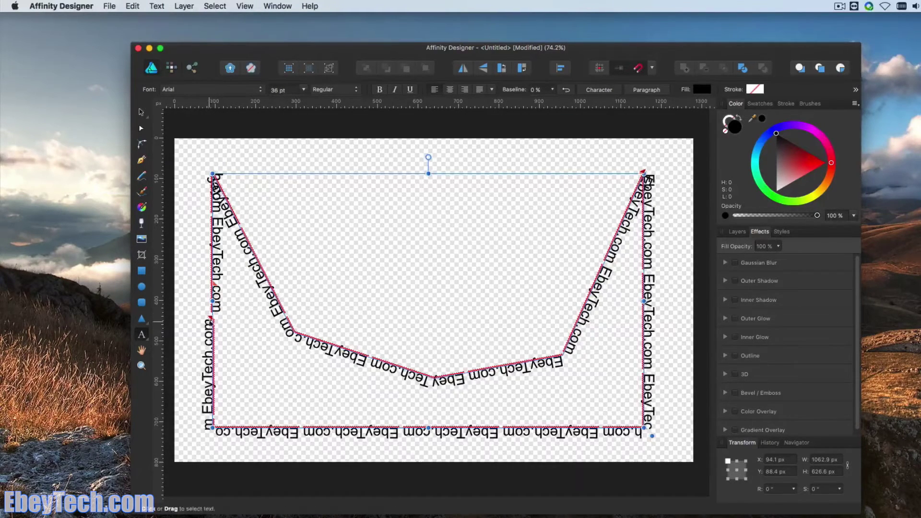
- Shift the text's start and end handles along the path, then delete the text object
drag(211, 318, 214, 384)
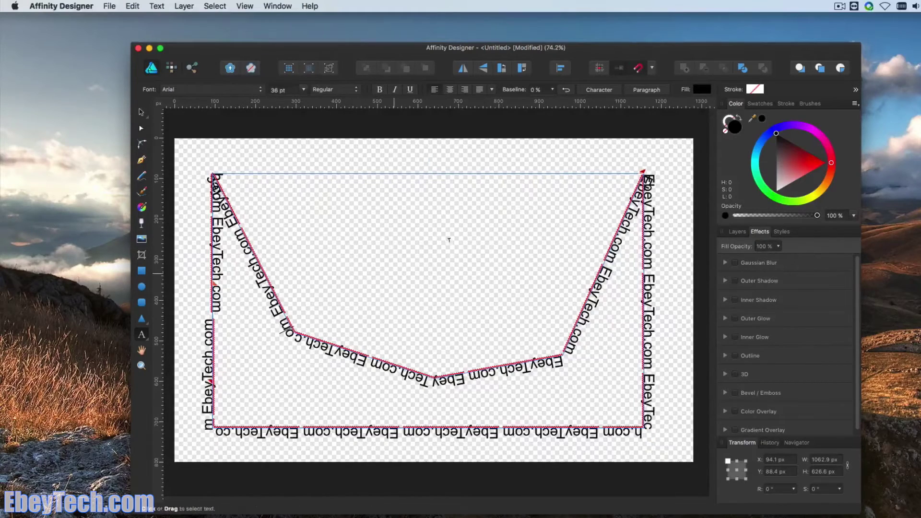
drag(642, 173, 655, 249)
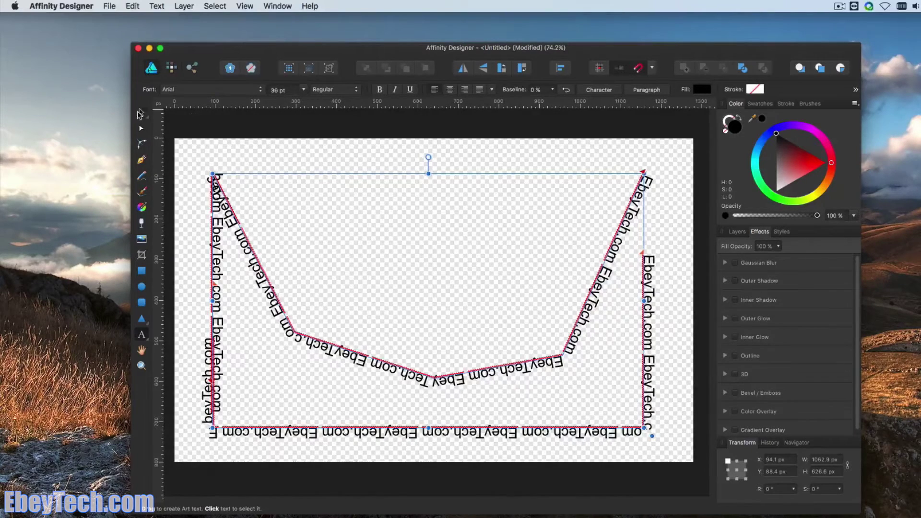
click(140, 113)
key(Delete)
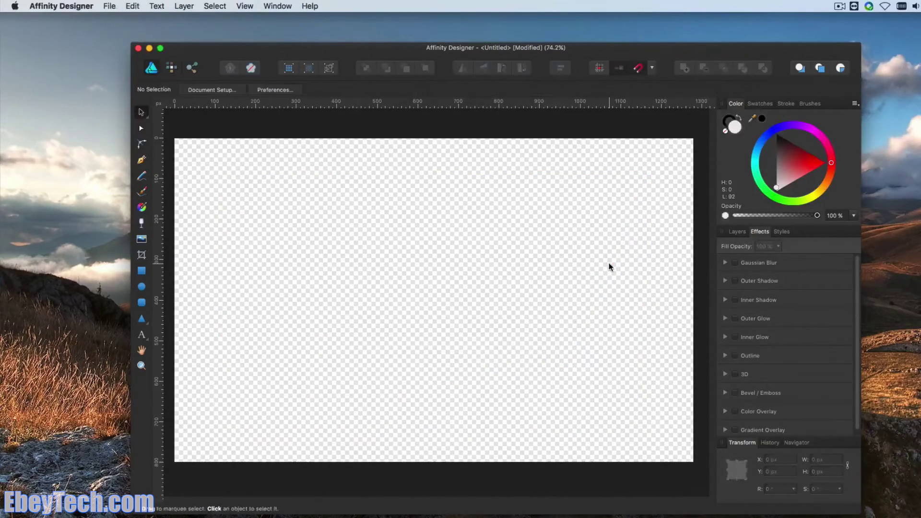
- With the Vector Brush, undo a first stroke, then draw and select a freehand curve ending in a loop
click(142, 193)
mouse_move(214, 228)
mouse_down()
mouse_move(290, 197)
mouse_move(341, 204)
mouse_move(327, 267)
mouse_move(333, 296)
mouse_move(372, 306)
mouse_move(450, 267)
mouse_move(574, 248)
mouse_move(620, 281)
mouse_move(609, 348)
mouse_move(567, 390)
mouse_move(497, 394)
mouse_move(509, 416)
mouse_move(555, 430)
mouse_move(647, 419)
mouse_up()
key(super)
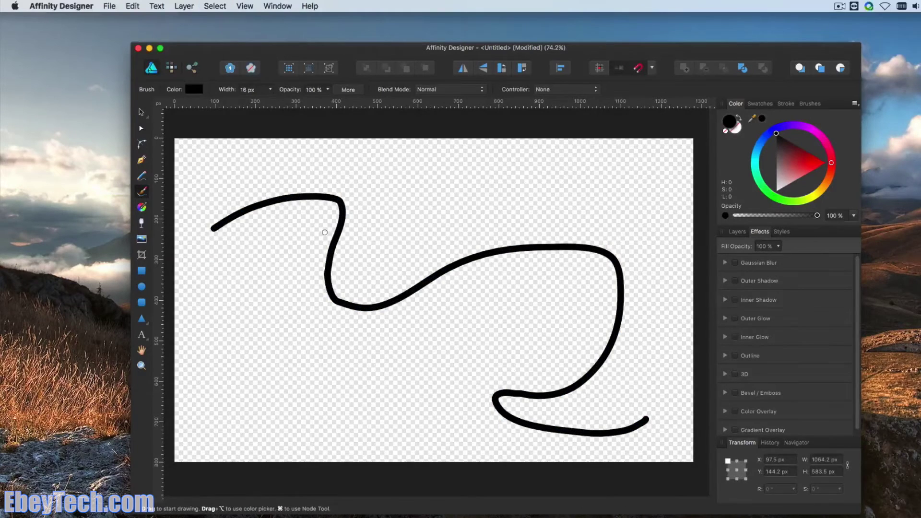
key(super+z)
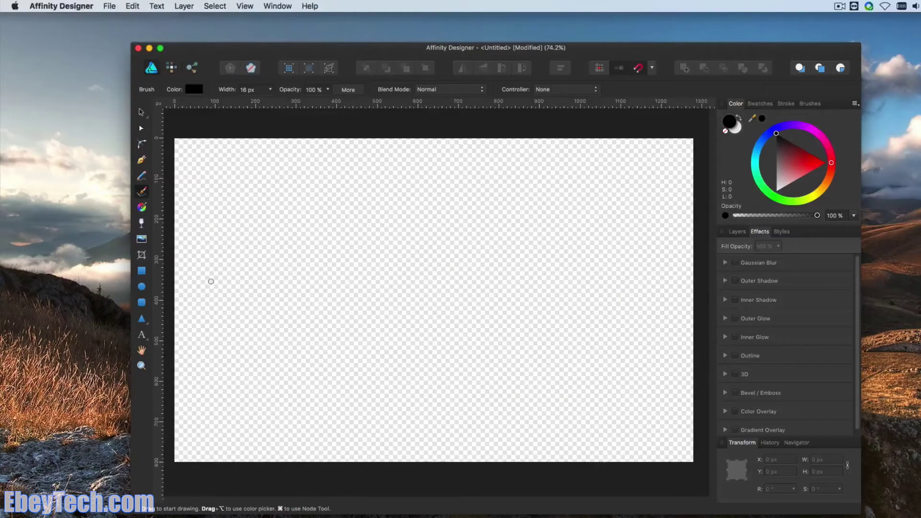
mouse_move(212, 281)
mouse_down()
mouse_move(242, 259)
mouse_move(271, 268)
mouse_move(356, 335)
mouse_move(414, 361)
mouse_move(540, 372)
mouse_move(578, 360)
mouse_move(625, 290)
mouse_move(644, 183)
mouse_move(639, 165)
mouse_move(570, 156)
mouse_move(512, 173)
mouse_move(493, 192)
mouse_move(501, 259)
mouse_move(555, 272)
mouse_up()
click(142, 113)
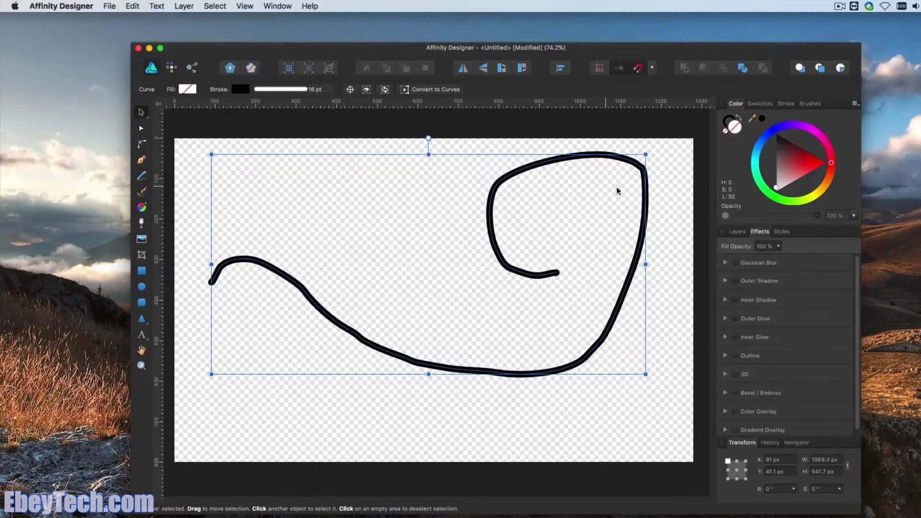
- Select all the brush curve's nodes and apply Smooth Curve twice to reduce them
double_click(514, 177)
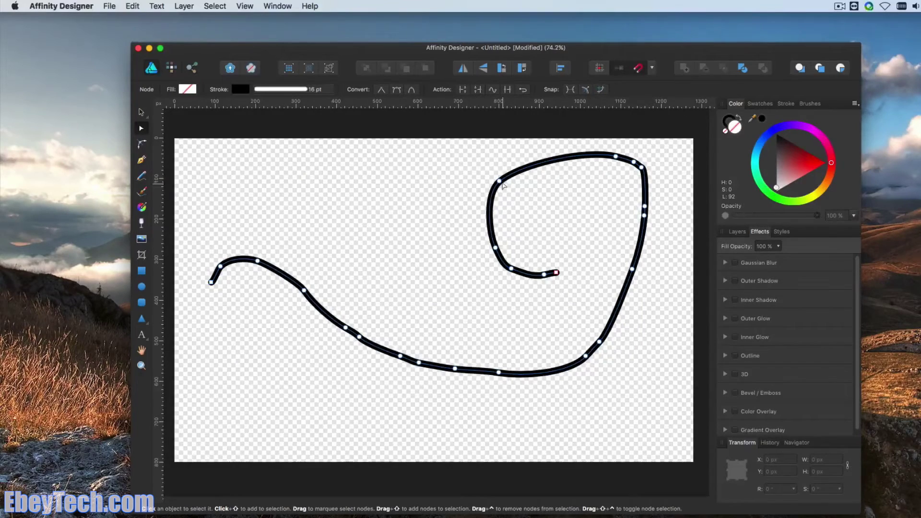
drag(177, 129, 676, 428)
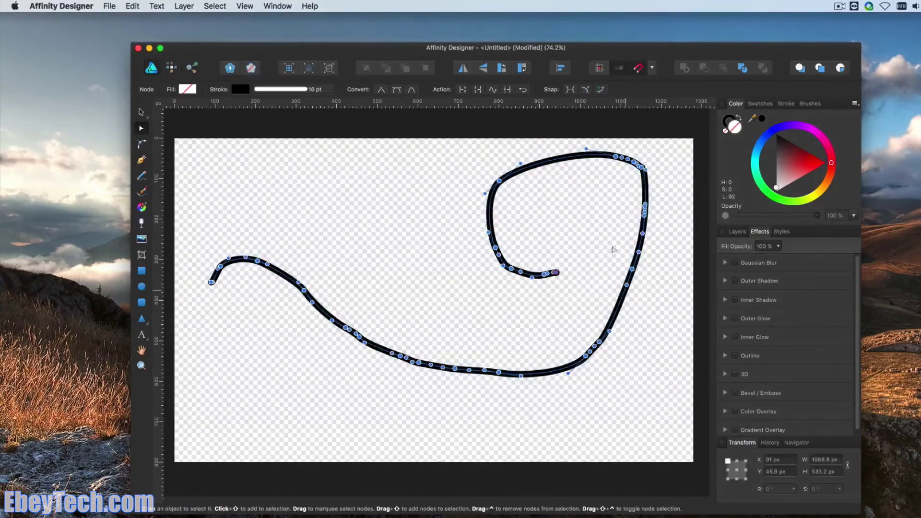
click(494, 90)
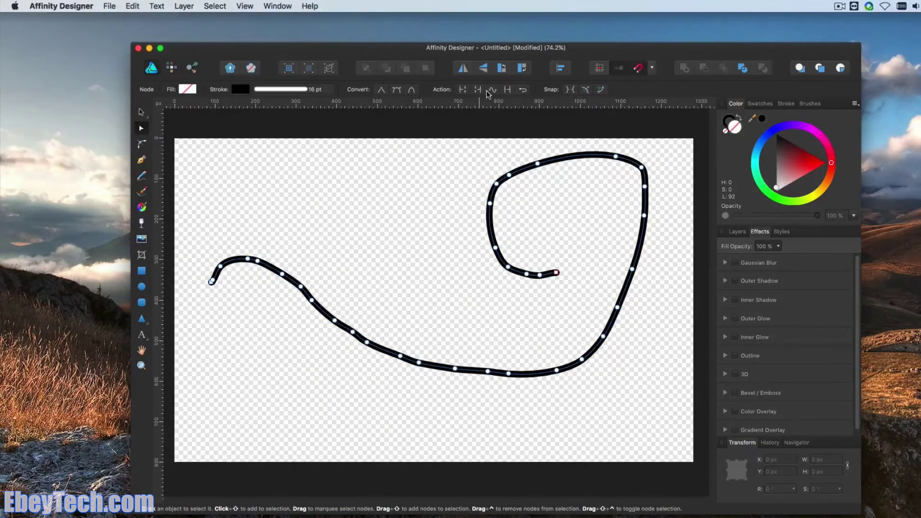
click(492, 90)
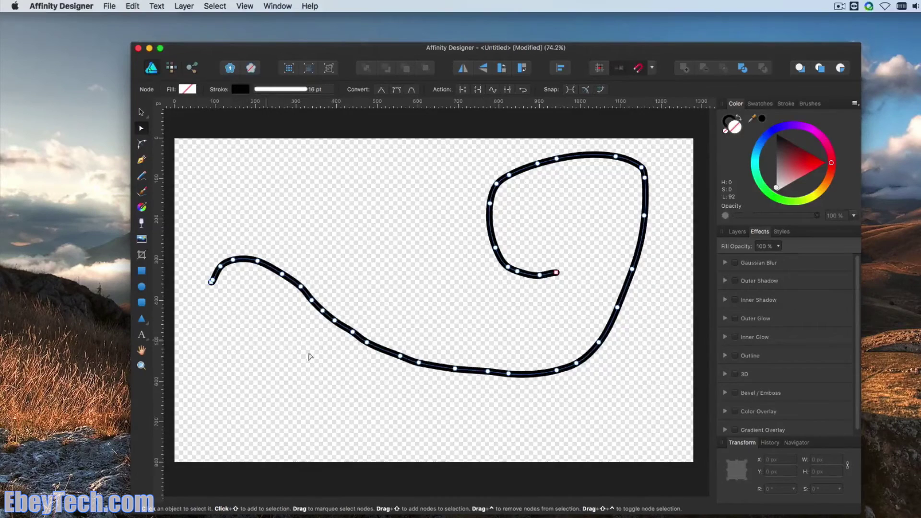
- Drag a section of the curve's left part into a small zigzag kink
click(141, 114)
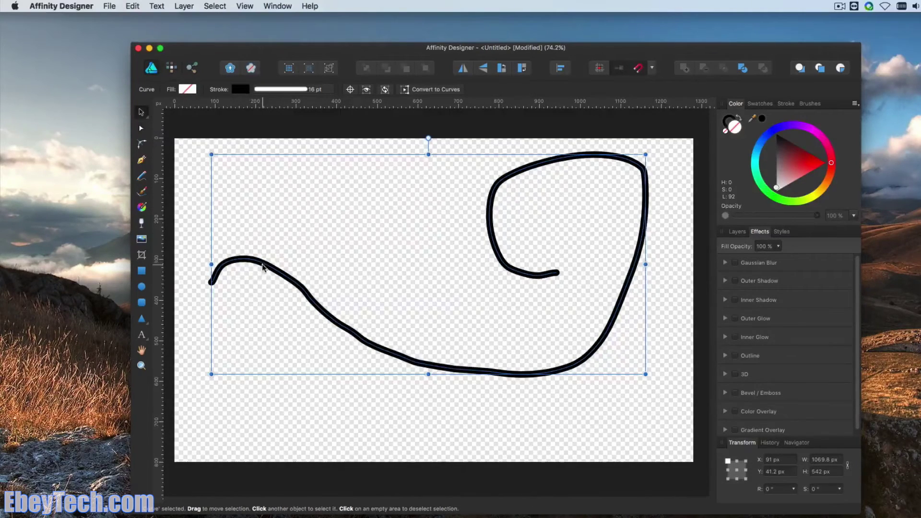
double_click(264, 267)
drag(300, 287, 352, 335)
- Convert the curve to a text path via the Layer menu and type EbeyTech.com on it
click(184, 6)
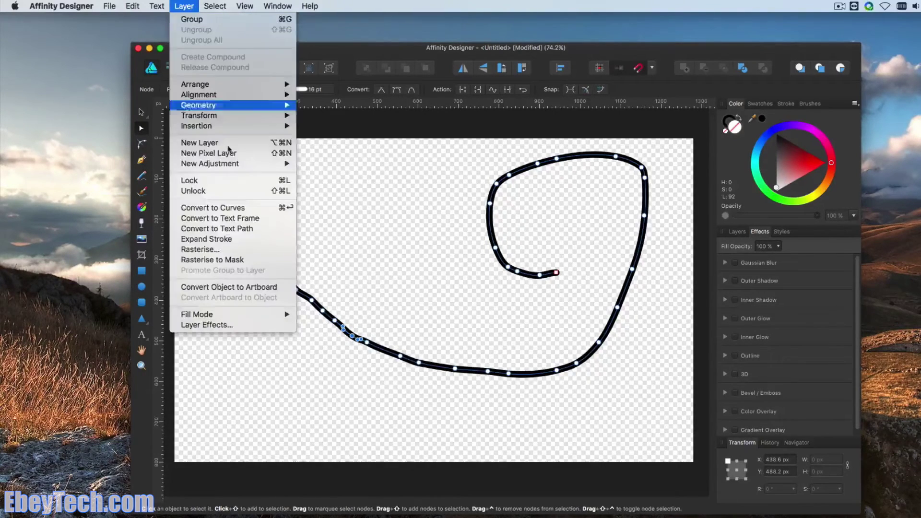
click(238, 229)
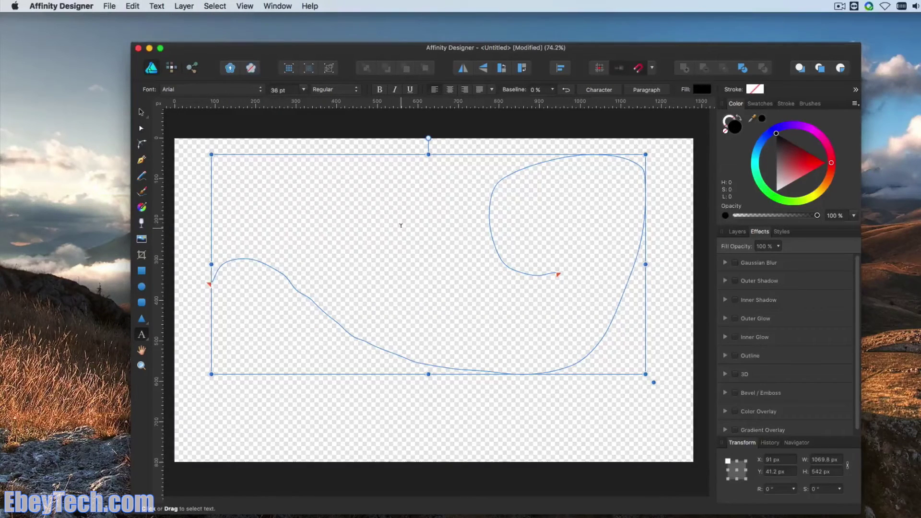
text(W)
text(ech.com)
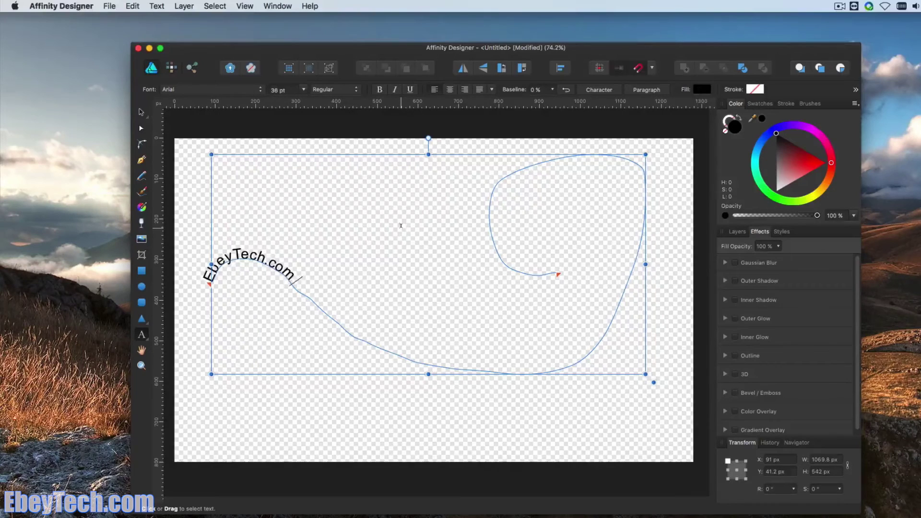
- Copy the EbeyTech.com text and paste it repeatedly up and around the loop
key(super+a)
key(super+c)
key(Right)
key(super+v)
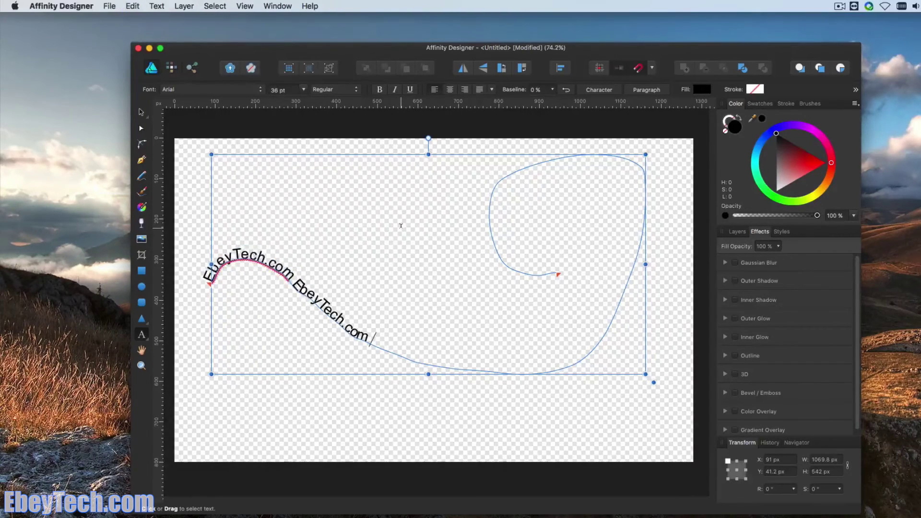
key(super+v)
key(super+v)
key(super+v)
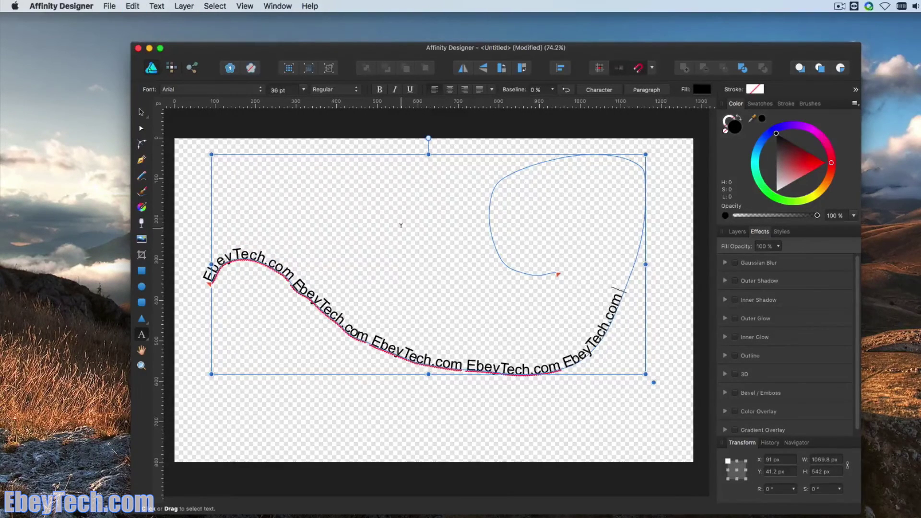
key(super+v)
key(super+v)
key(super+v)
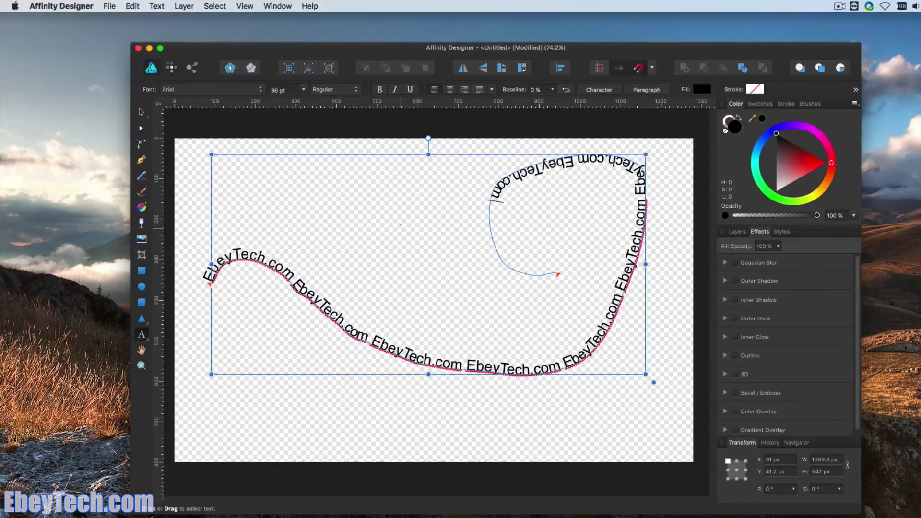
key(super+v)
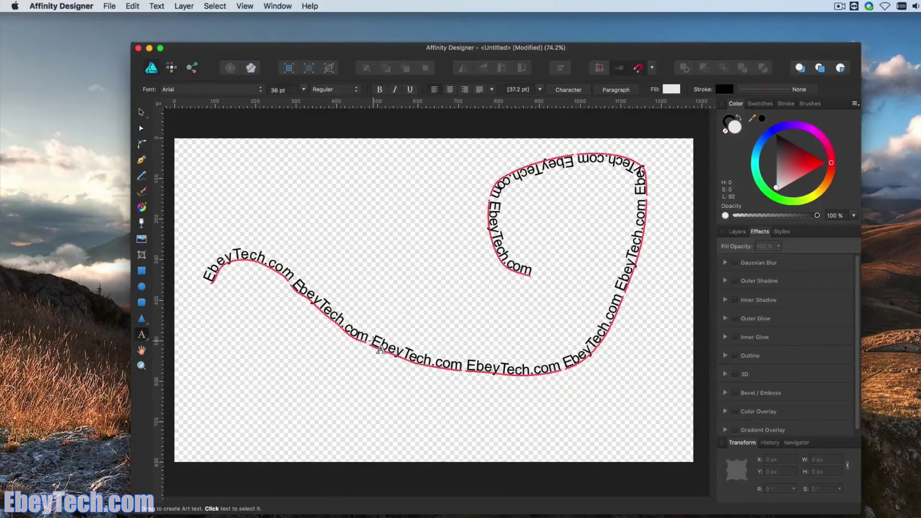
- Pull the node on the text path's left hump up into a peak
click(141, 128)
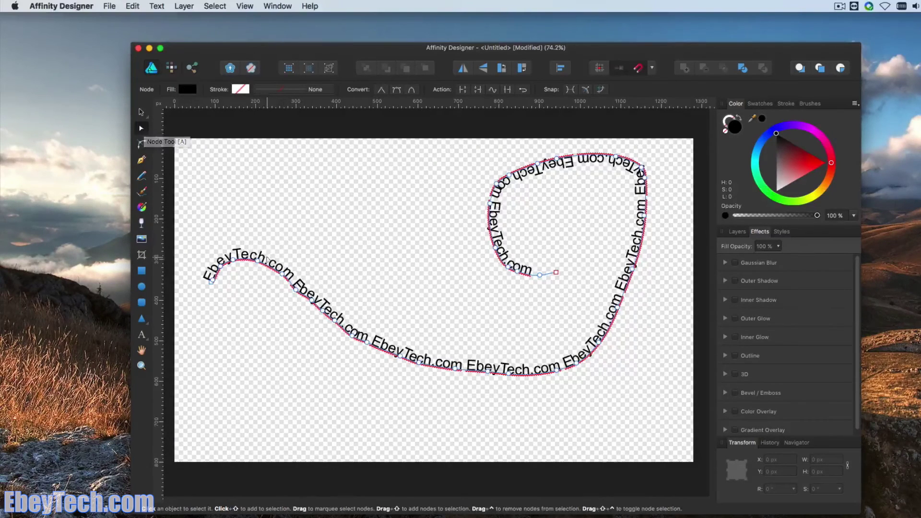
click(259, 263)
mouse_move(258, 262)
mouse_down()
mouse_move(260, 228)
mouse_move(255, 245)
mouse_up()
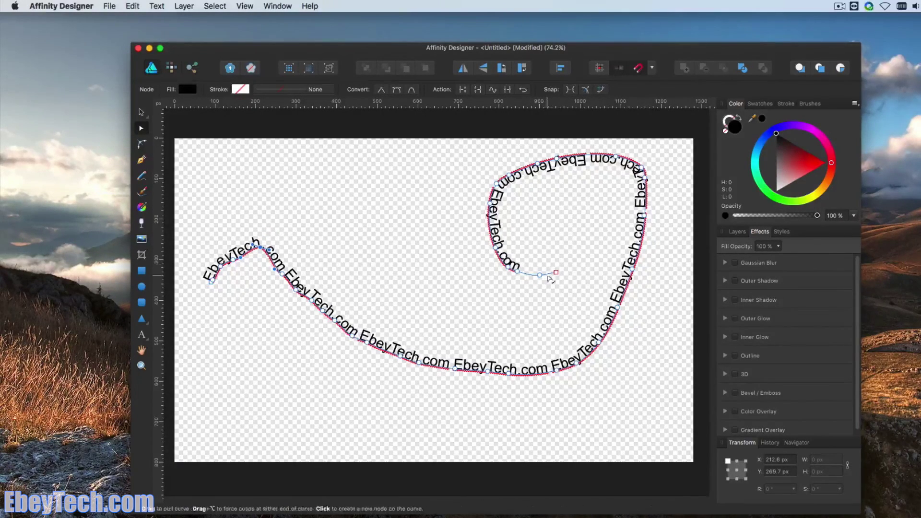
- Move the path's end node up and right, add a tail node, and select the whole path
drag(555, 272, 578, 221)
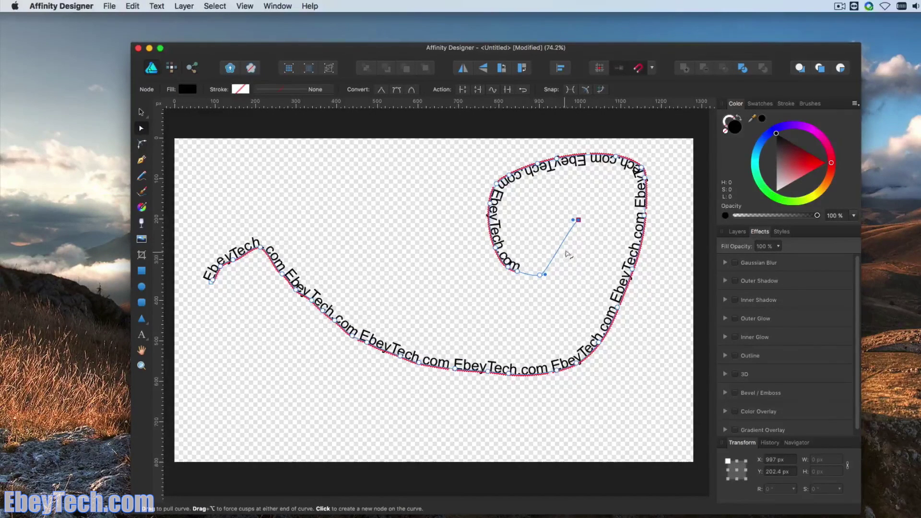
click(566, 249)
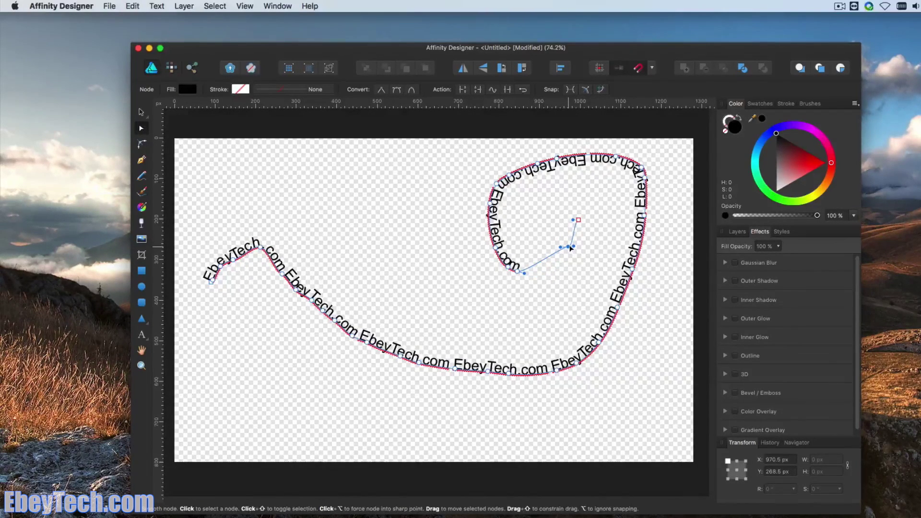
click(140, 113)
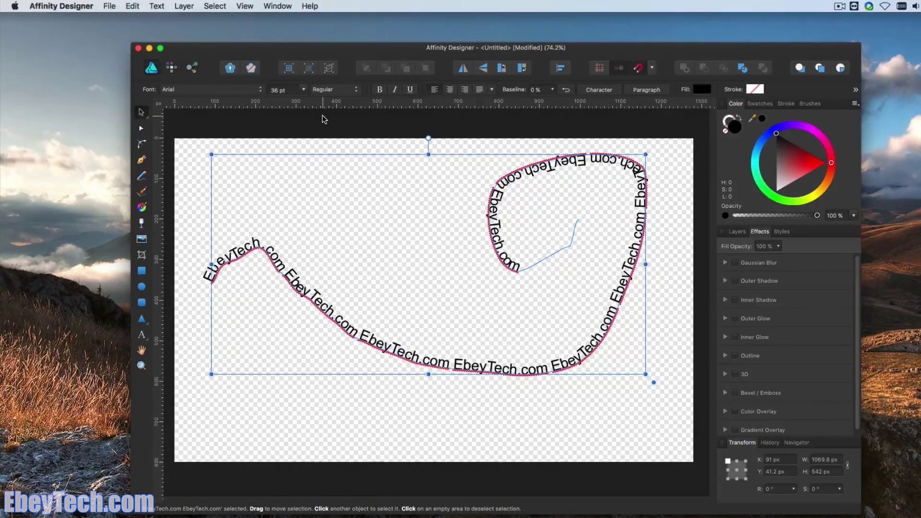